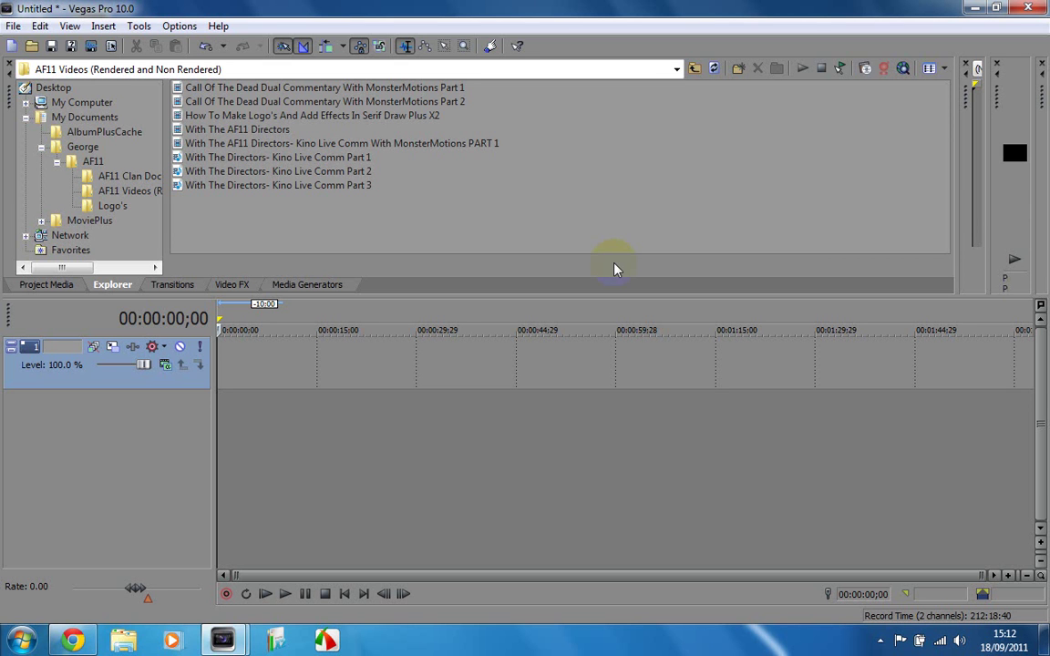
- Preview the text generator presets, then return to the Explorer listing of video files
{"action": "left_click", "coordinate": [290, 288]}
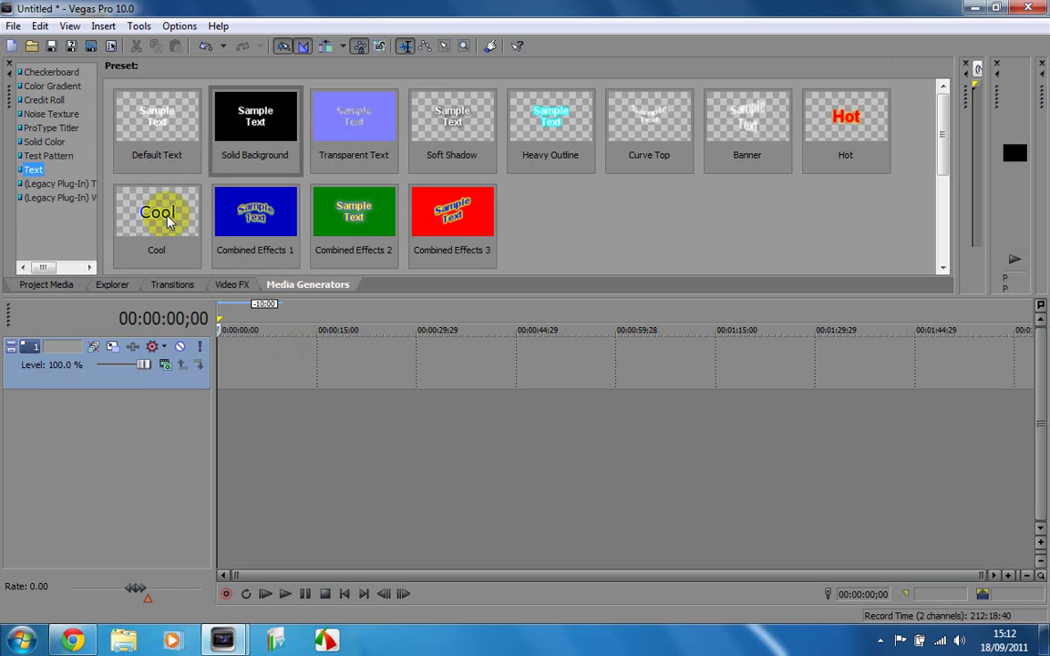
{"action": "left_click", "coordinate": [112, 285]}
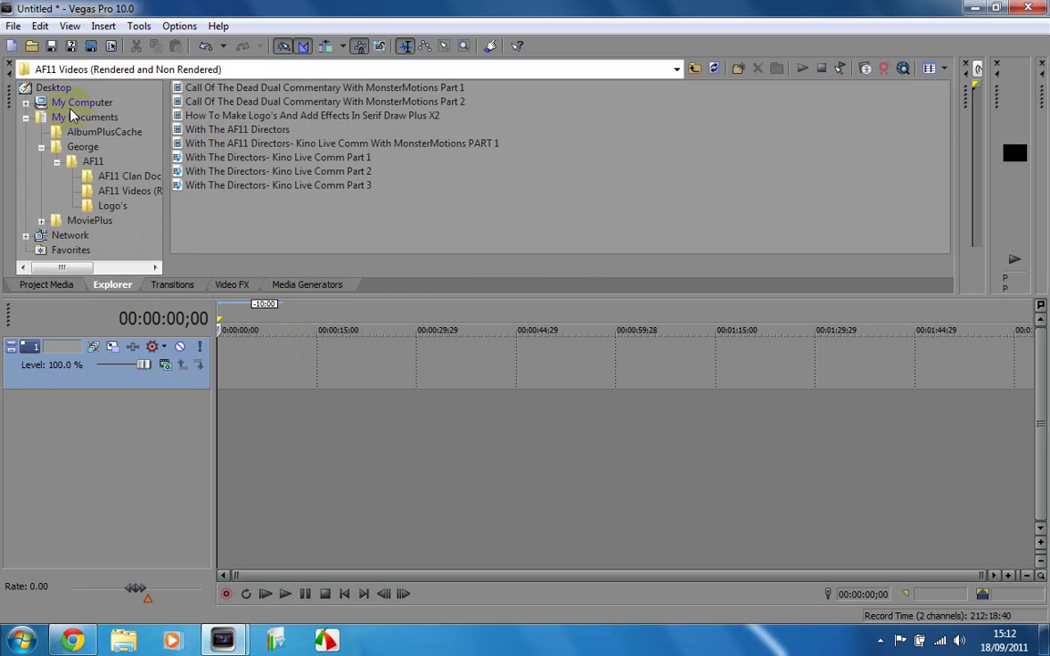
- Place the Solid Background text preset at the start of the video track
{"action": "left_click", "coordinate": [282, 285]}
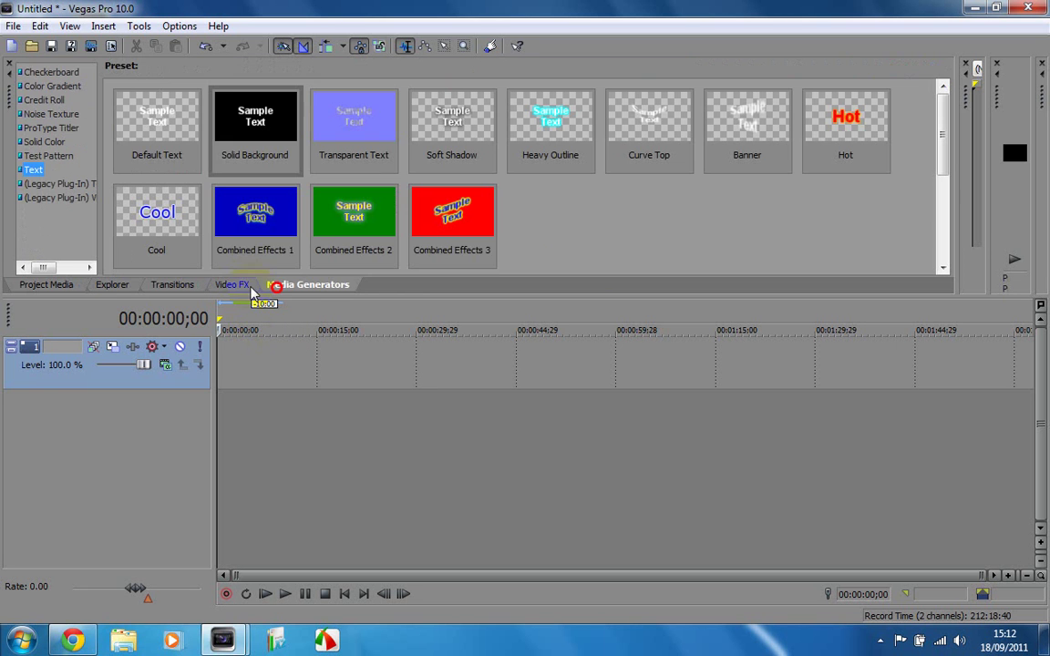
{"action": "mouse_move", "coordinate": [255, 123]}
{"action": "left_mouse_down"}
{"action": "mouse_move", "coordinate": [237, 412]}
{"action": "mouse_move", "coordinate": [226, 360]}
{"action": "left_mouse_up"}
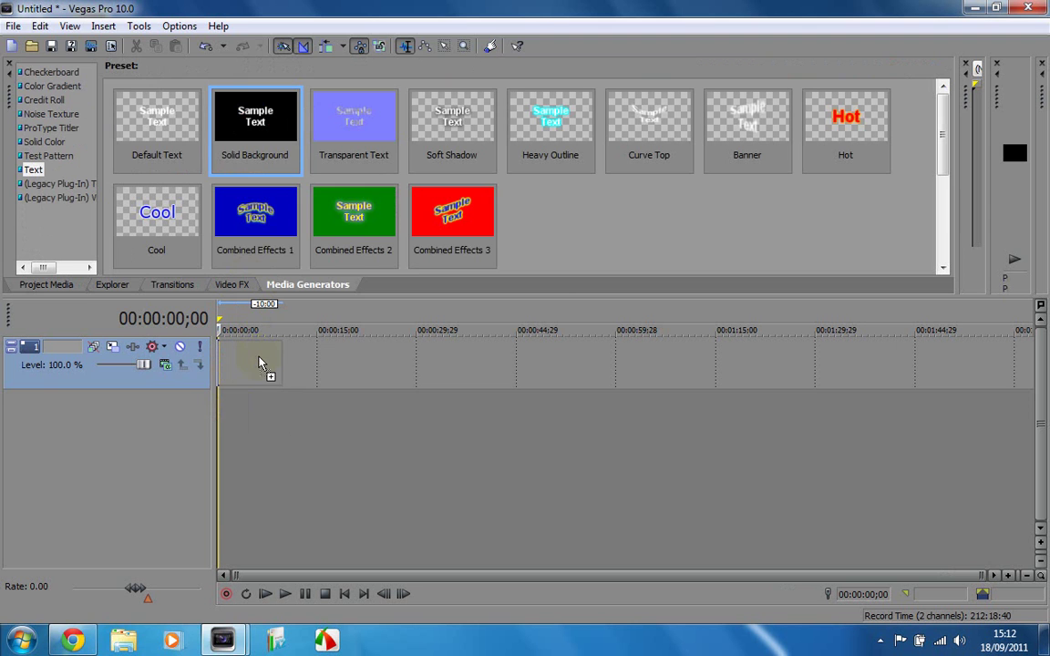
{"action": "left_click_drag", "start_coordinate": [269, 360], "coordinate": [268, 360]}
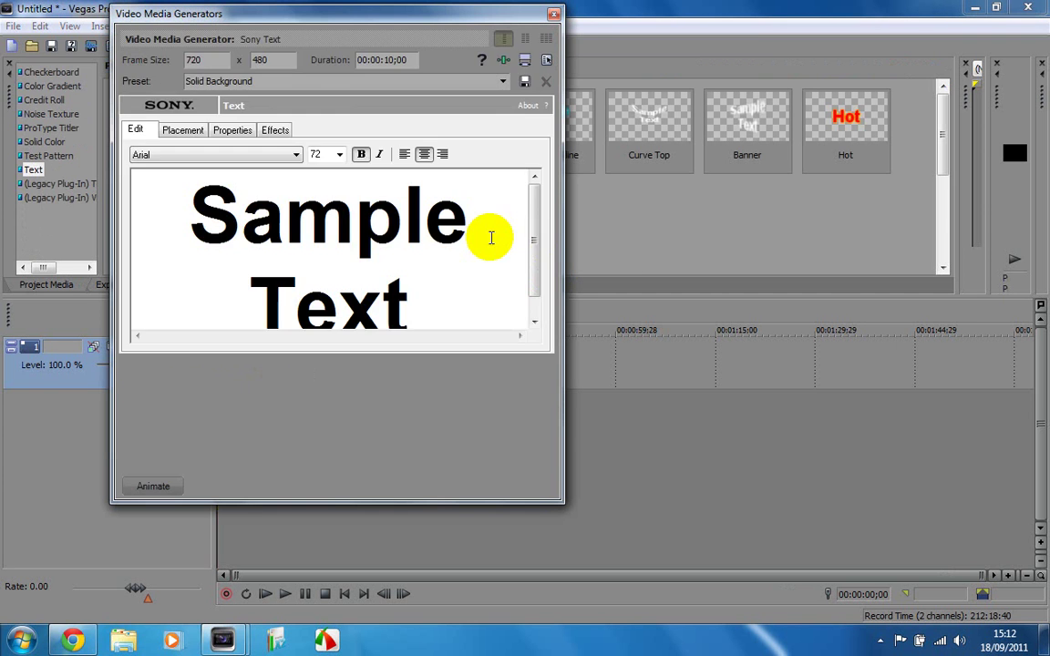
- Replace the 'Sample Text' words with 'Hey!' and close the Video Media Generators dialog
{"action": "double_click", "coordinate": [492, 233]}
{"action": "key", "text": "ctrl+a"}
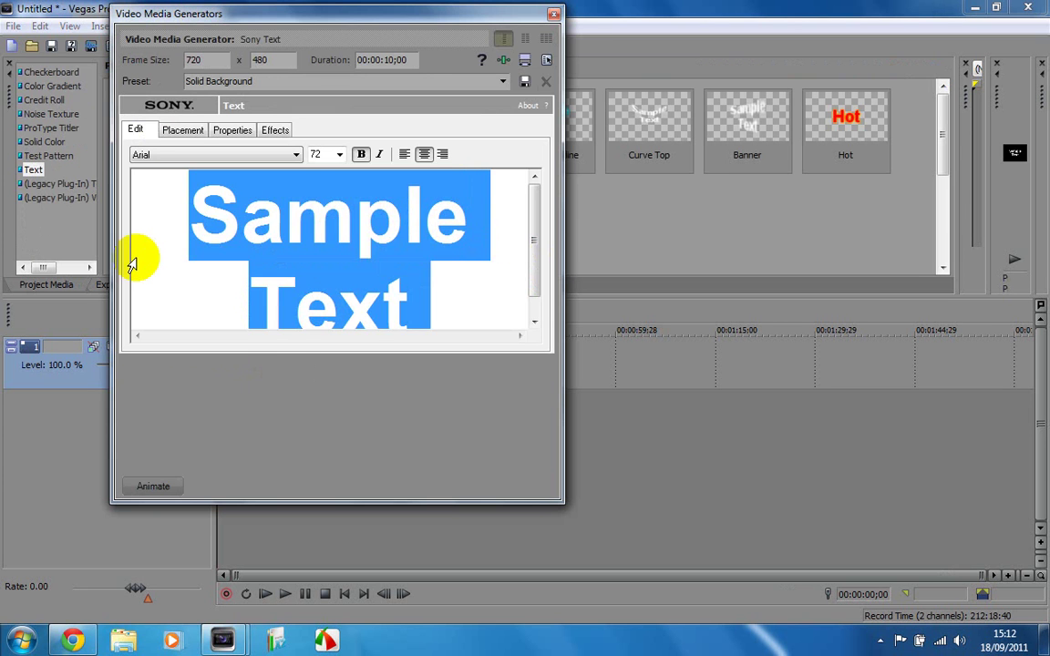
{"action": "type", "text": "Hey!"}
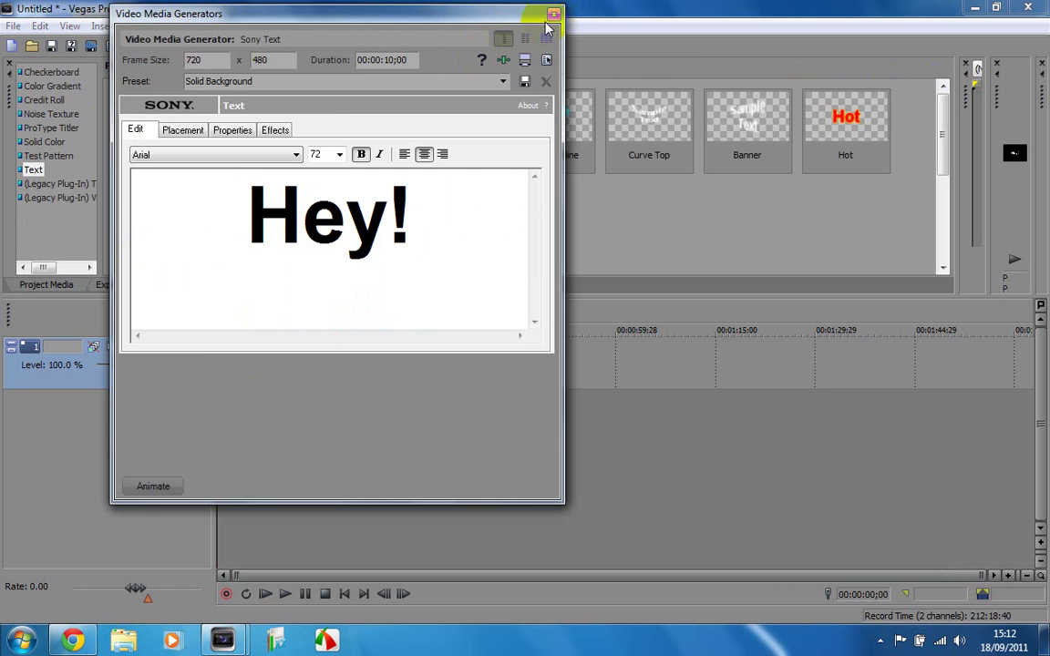
{"action": "left_click", "coordinate": [554, 14]}
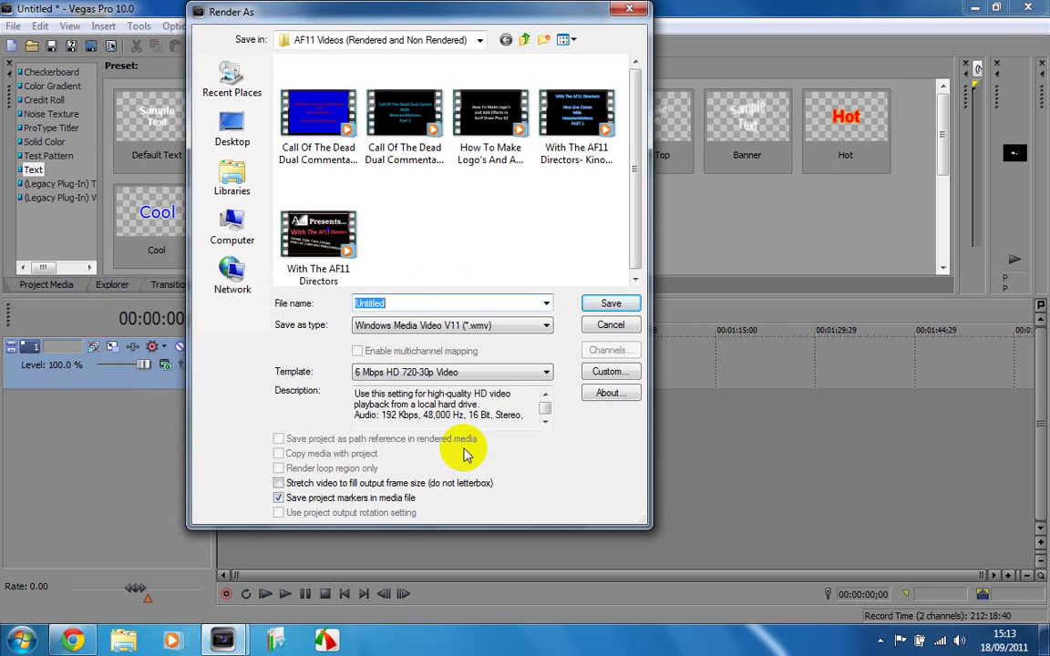
- Tick 'Stretch video to fill output frame size' and replace the 'Untitled' file name with 'heey!'
{"action": "left_click", "coordinate": [278, 483]}
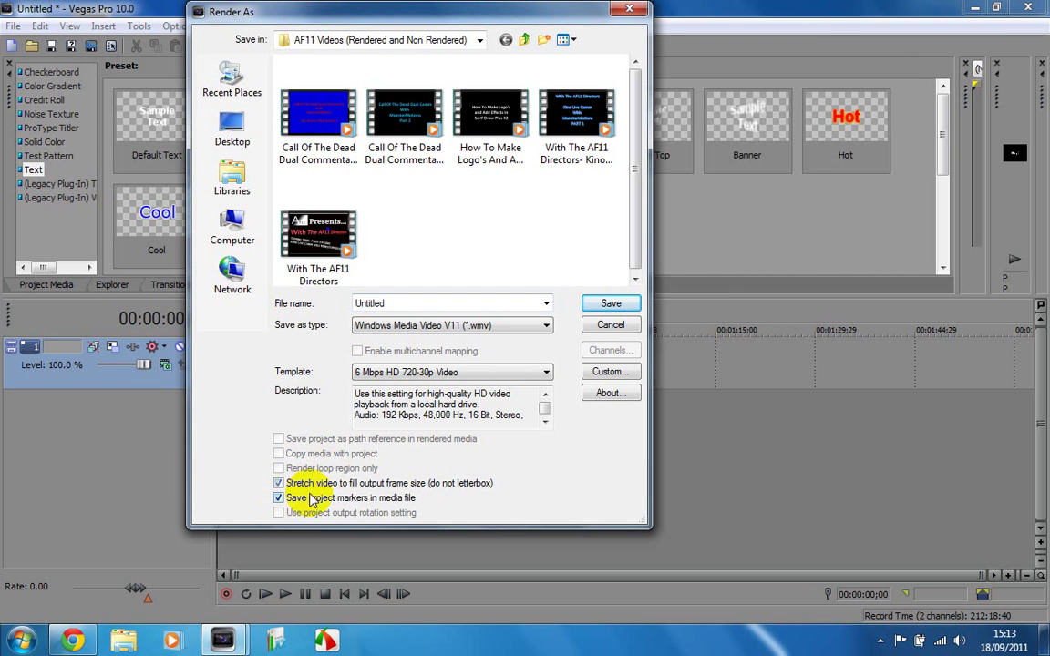
{"action": "left_click", "coordinate": [389, 303]}
{"action": "double_click", "coordinate": [374, 304]}
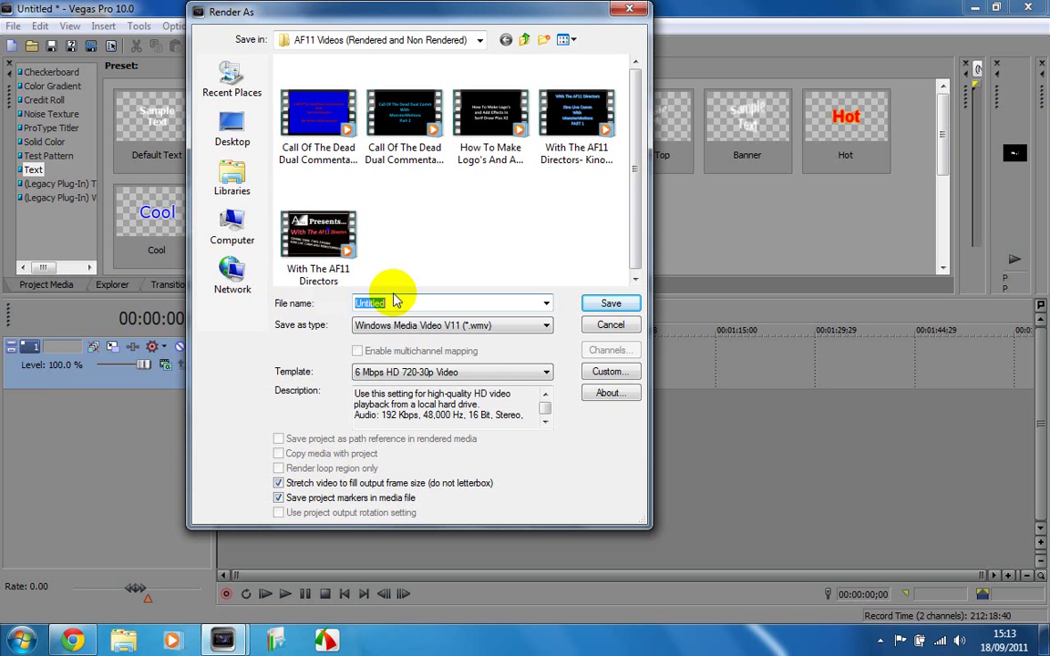
{"action": "type", "text": "heey!"}
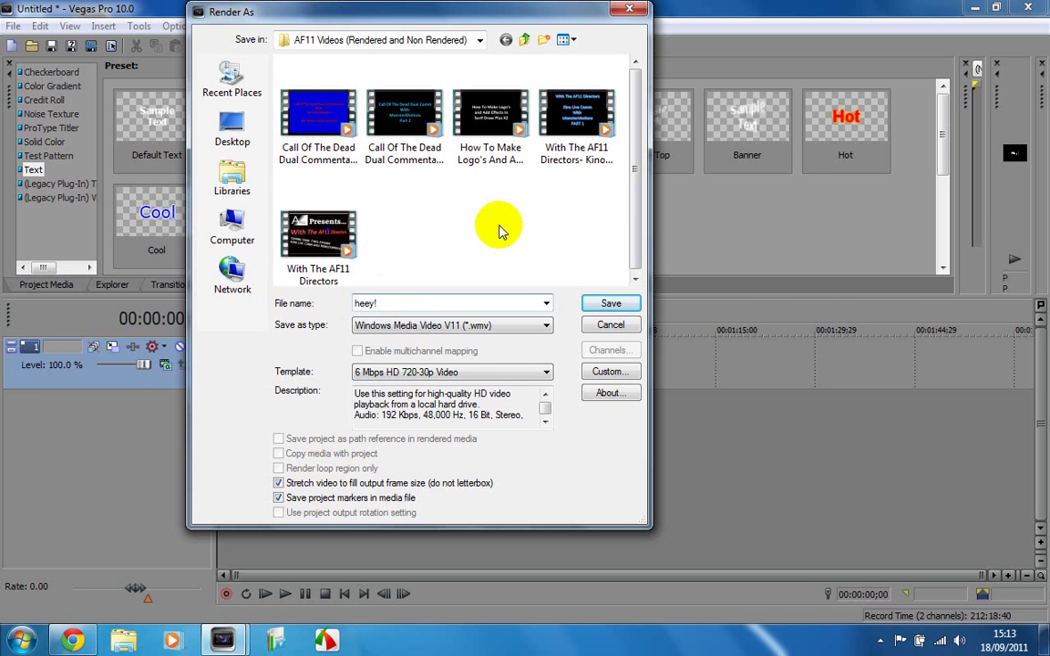
- Start rendering heey!.wmv, then cancel the render at 0 percent
{"action": "left_click", "coordinate": [610, 303]}
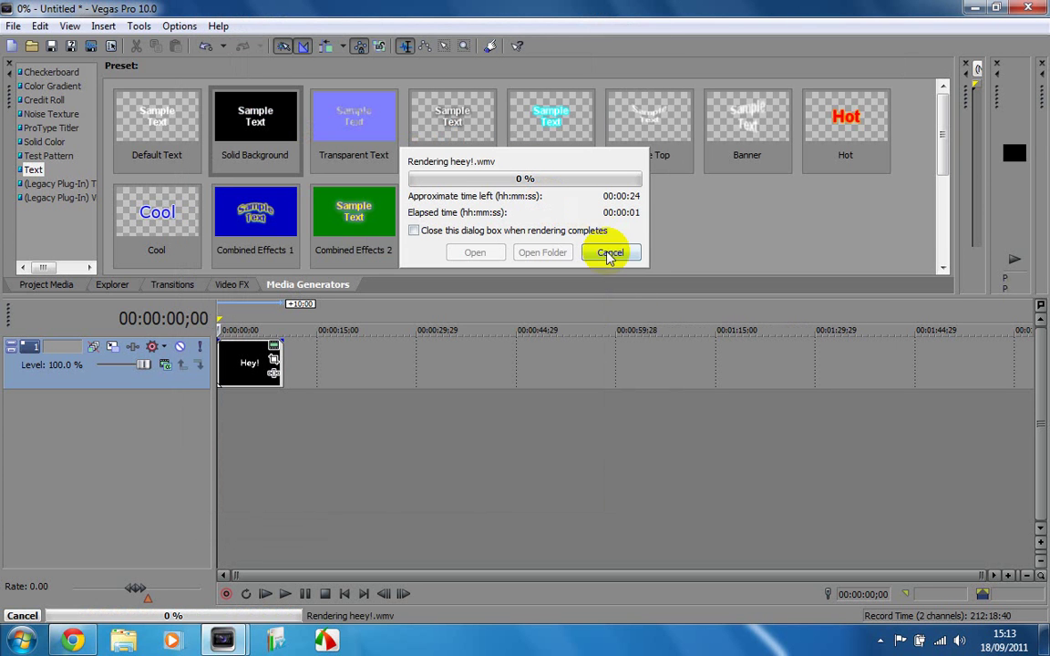
{"action": "left_click", "coordinate": [611, 253]}
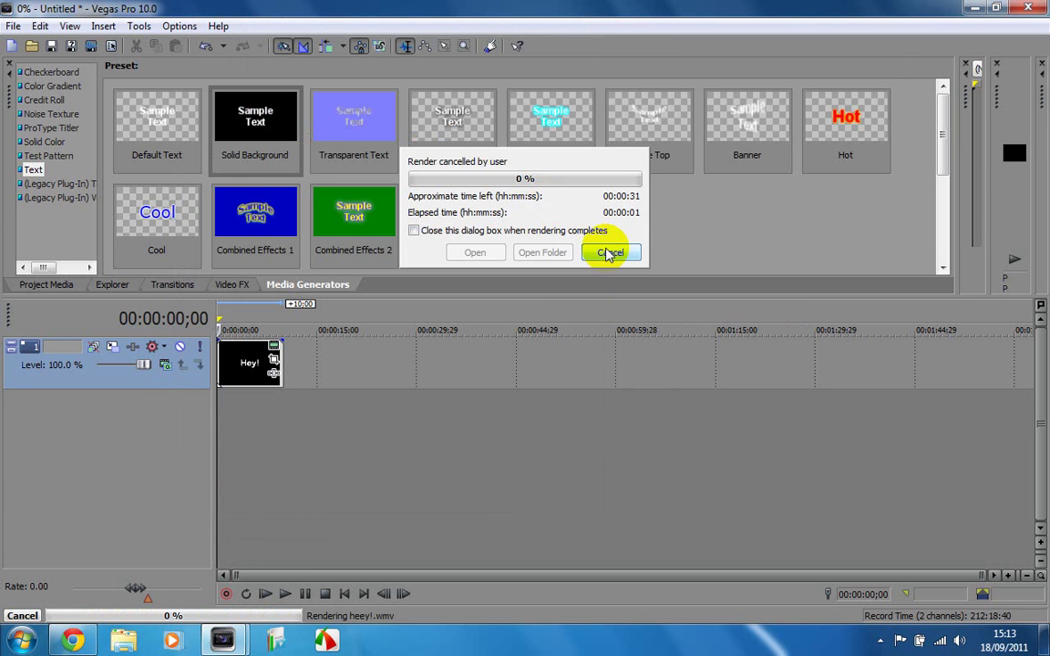